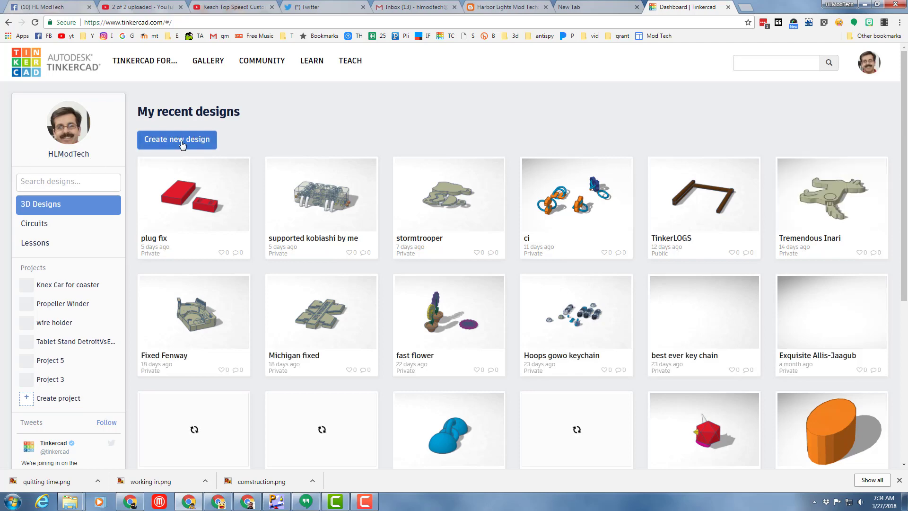
- Create a new design and name it "ss keychain mh"
{"action": "left_click", "coordinate": [184, 144]}
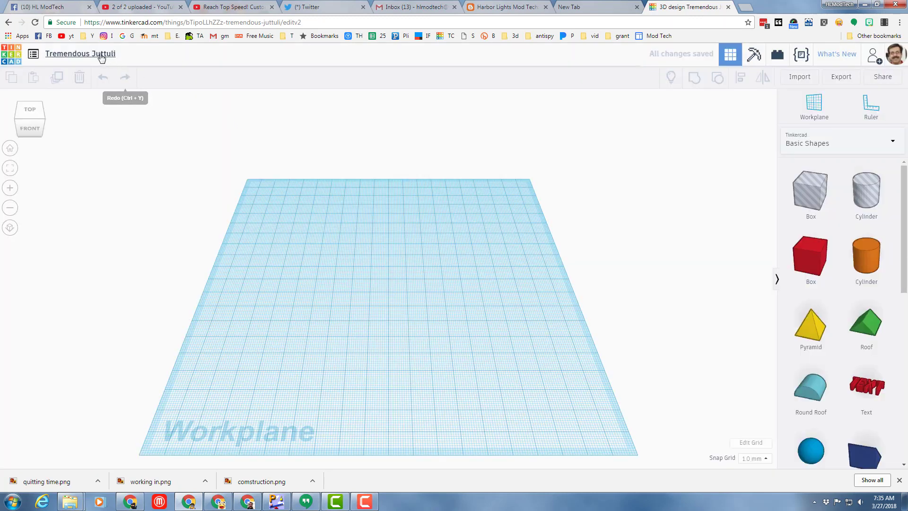
{"action": "left_click", "coordinate": [101, 55]}
{"action": "type", "text": "S"}
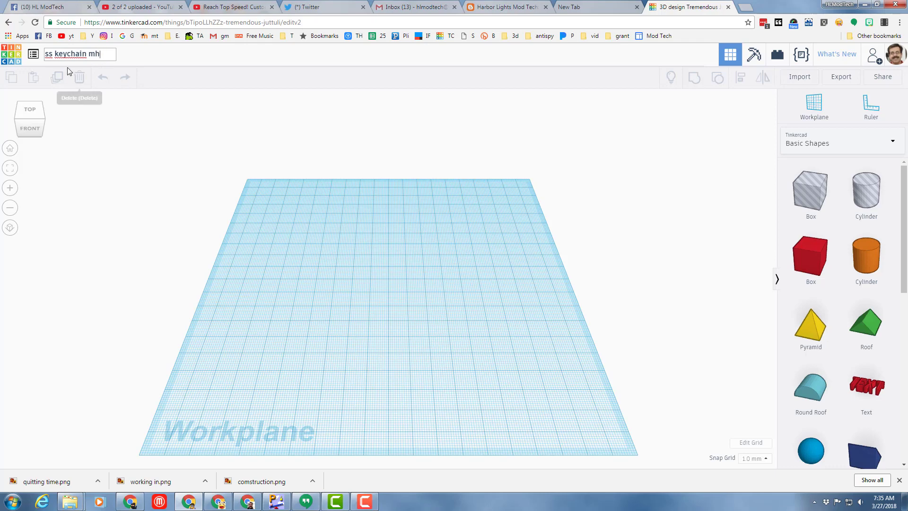
{"action": "left_click", "coordinate": [132, 65]}
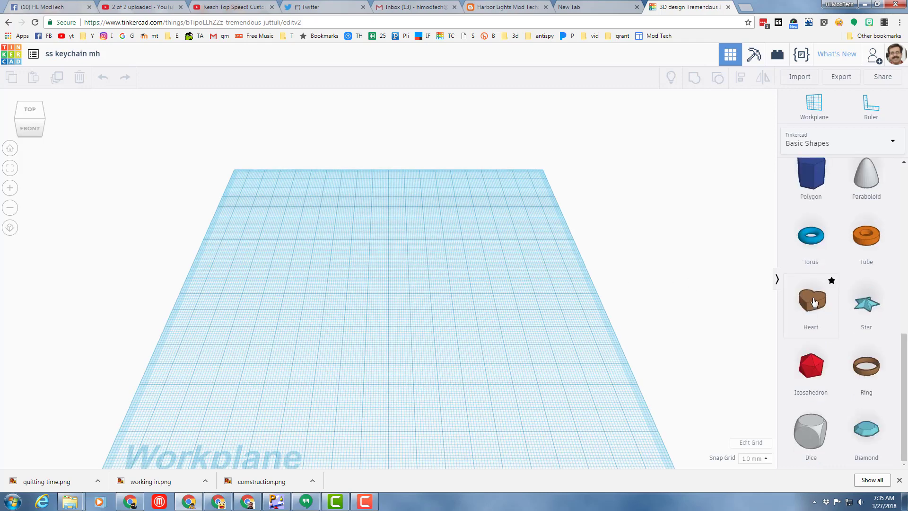
- Place a Heart shape on the workplane and enlarge it to about 48 mm wide by 44 mm long
{"action": "left_click_drag", "start_coordinate": [812, 303], "coordinate": [346, 263]}
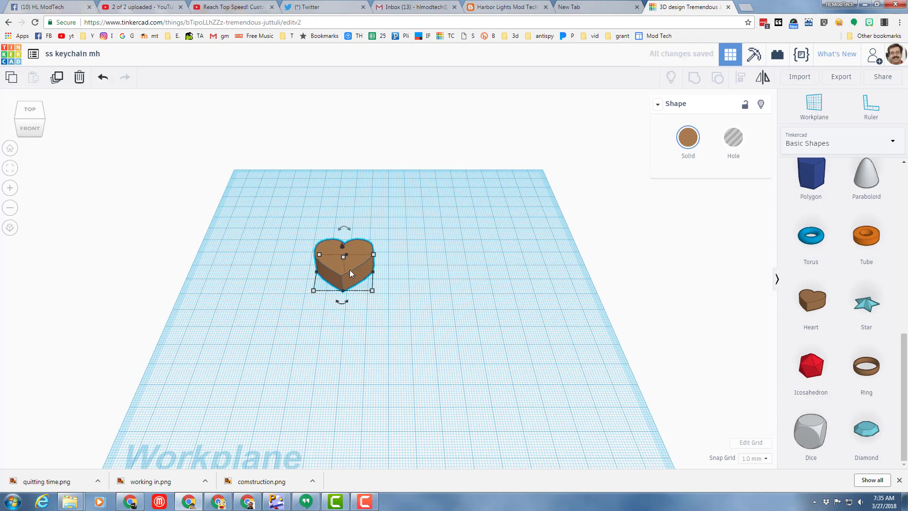
{"action": "left_click", "coordinate": [373, 291]}
{"action": "left_click", "coordinate": [339, 323]}
{"action": "left_click_drag", "start_coordinate": [371, 289], "coordinate": [406, 323]}
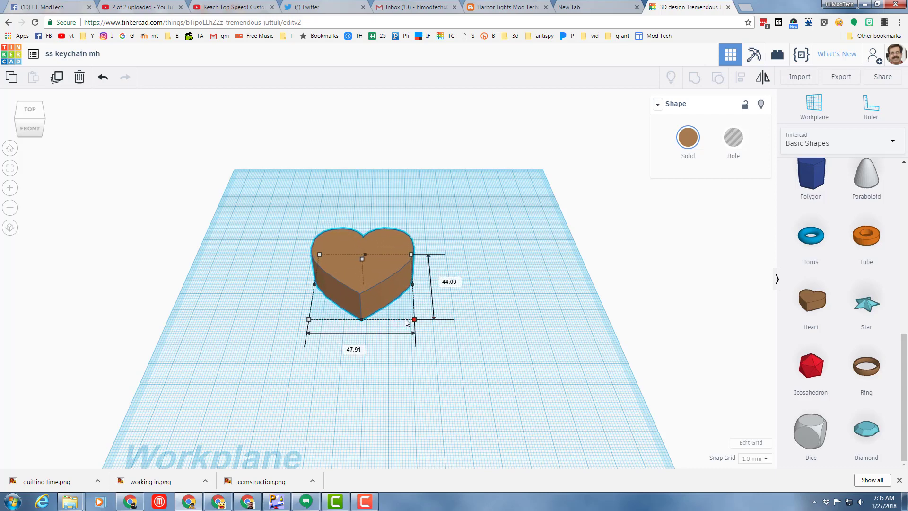
- Set the heart's height to 2 mm
{"action": "left_click", "coordinate": [362, 259]}
{"action": "left_click", "coordinate": [398, 272]}
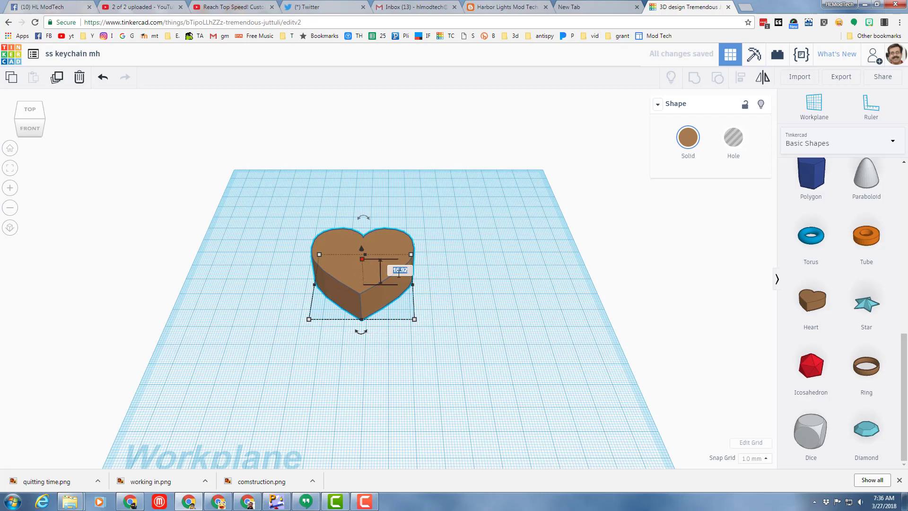
{"action": "type", "text": "2"}
{"action": "key", "text": "Return"}
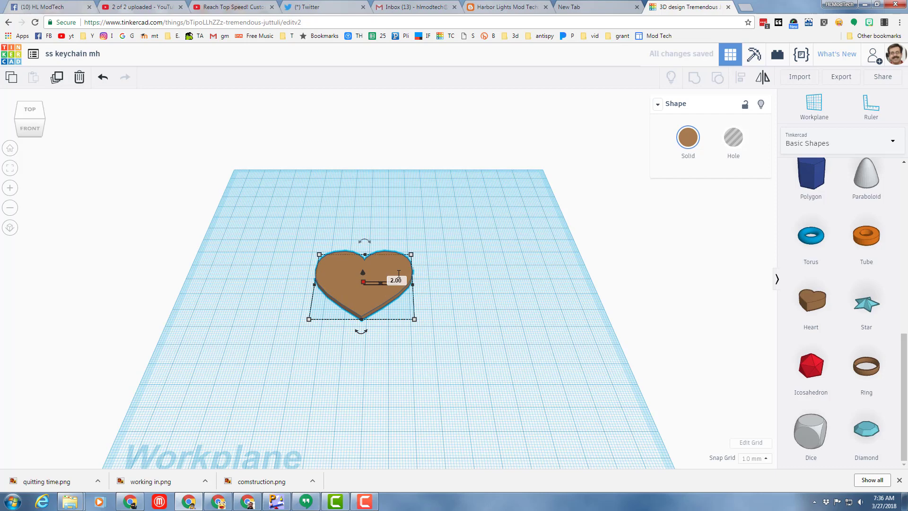
- Add a Text shape on the top face of the heart and make it read "MOM"
{"action": "left_click", "coordinate": [866, 385]}
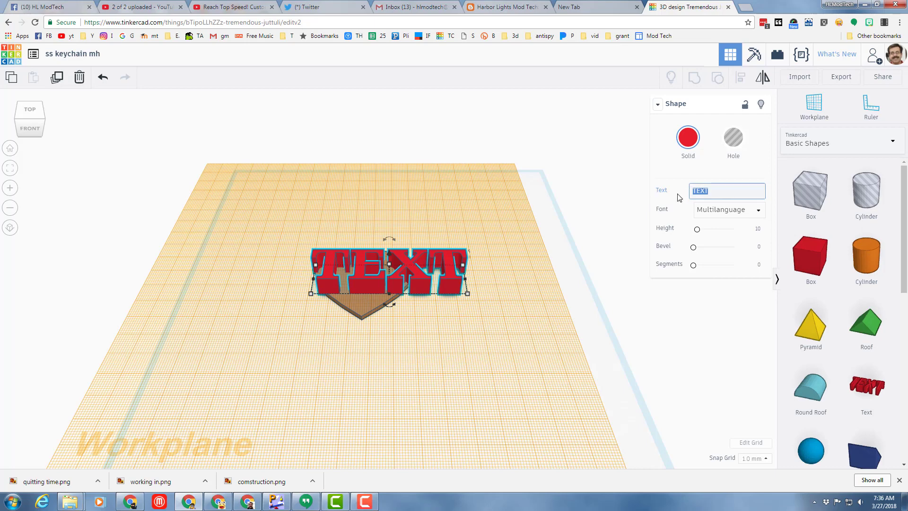
{"action": "type", "text": "Mom"}
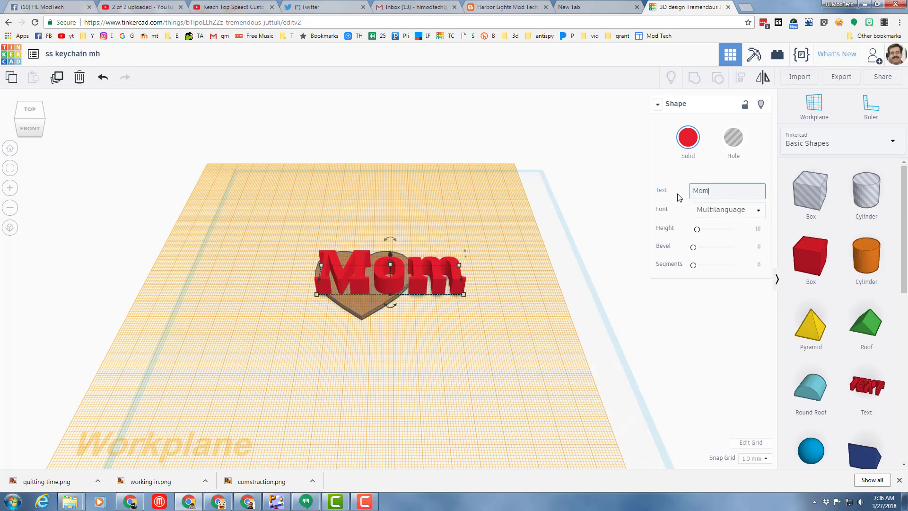
{"action": "key", "text": "BackSpace"}
{"action": "key", "text": "BackSpace"}
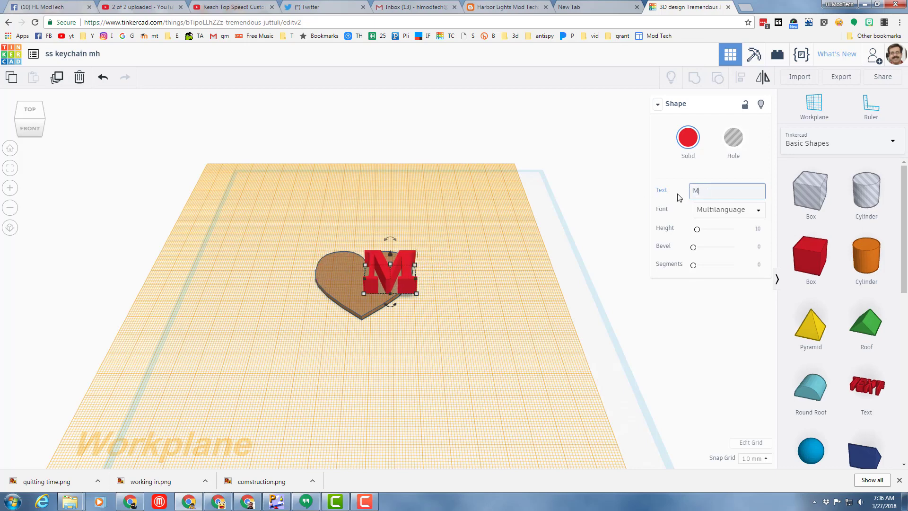
{"action": "type", "text": "OM"}
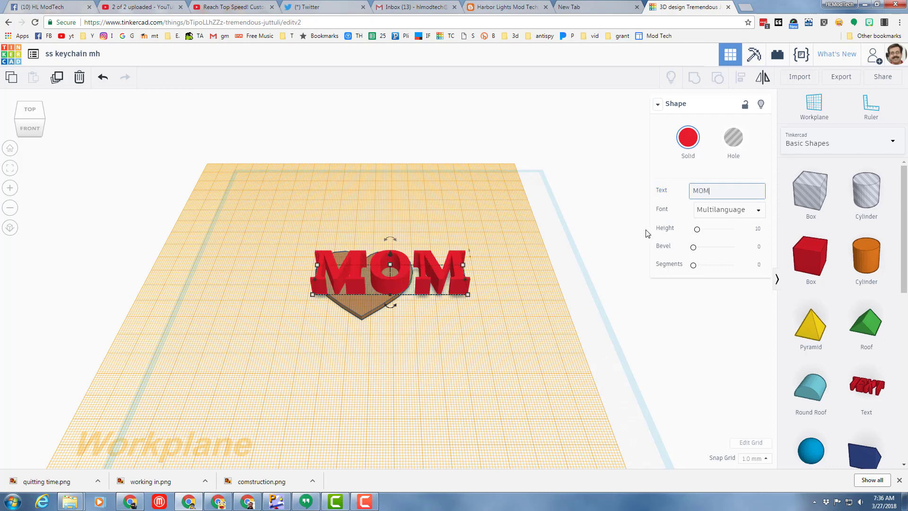
- Narrow the MOM text to 41 mm wide and position it across the upper part of the heart
{"action": "left_click_drag", "start_coordinate": [464, 280], "coordinate": [405, 271]}
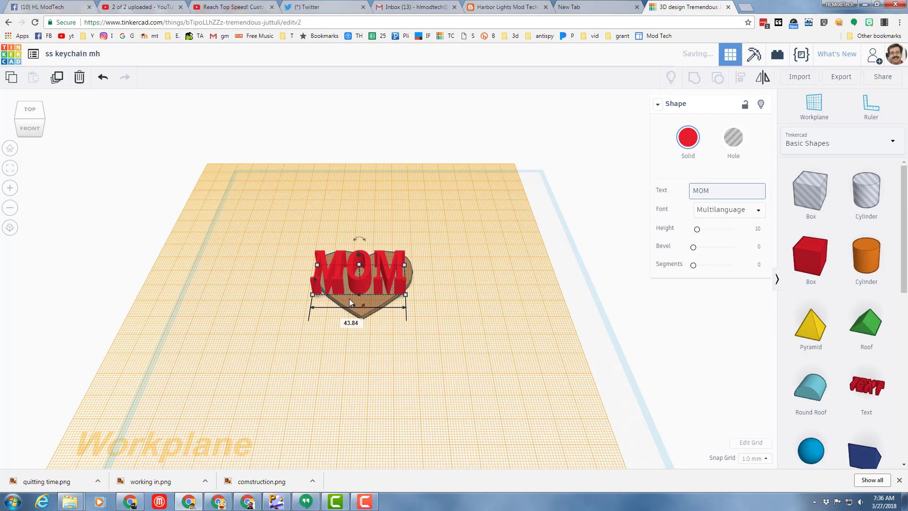
{"action": "mouse_move", "coordinate": [356, 293]}
{"action": "left_mouse_down"}
{"action": "mouse_move", "coordinate": [353, 281]}
{"action": "mouse_move", "coordinate": [365, 292]}
{"action": "left_mouse_up"}
{"action": "scroll", "coordinate": [364, 291], "scroll_direction": "up", "scroll_amount": 3}
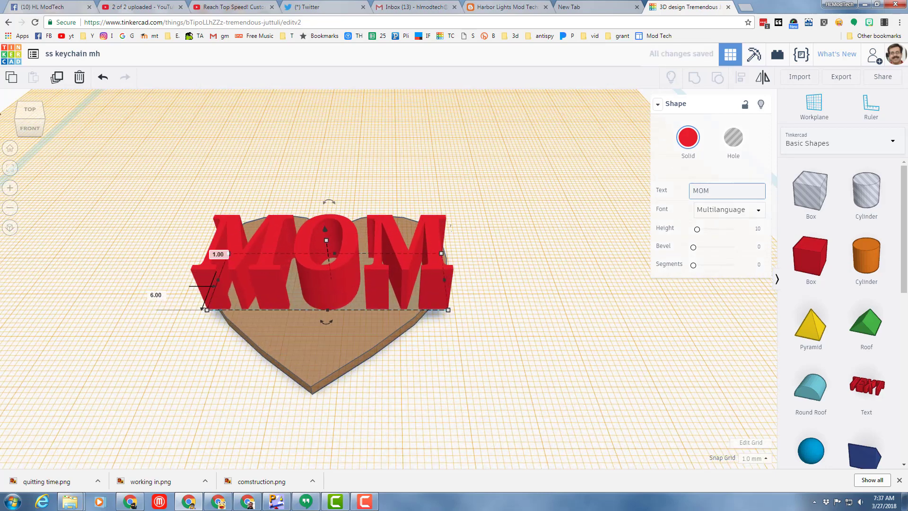
{"action": "left_click", "coordinate": [27, 110]}
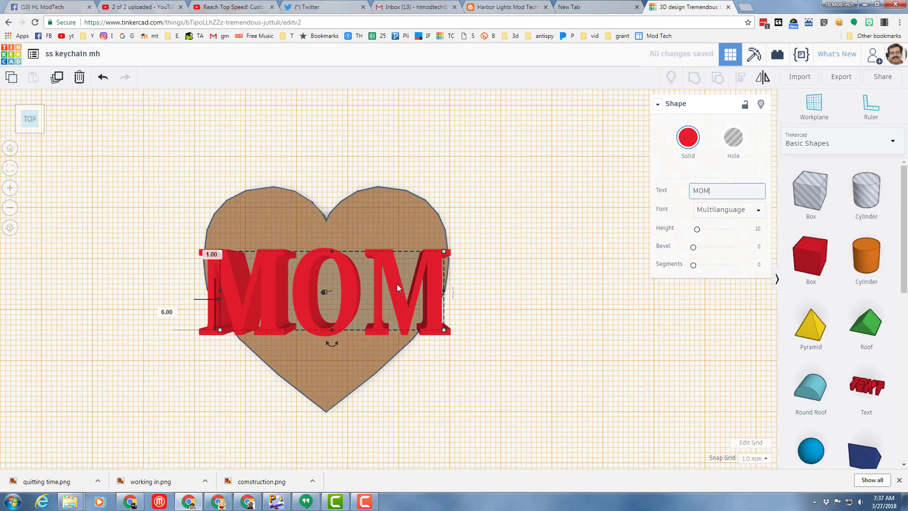
{"action": "left_click_drag", "start_coordinate": [354, 282], "coordinate": [340, 266]}
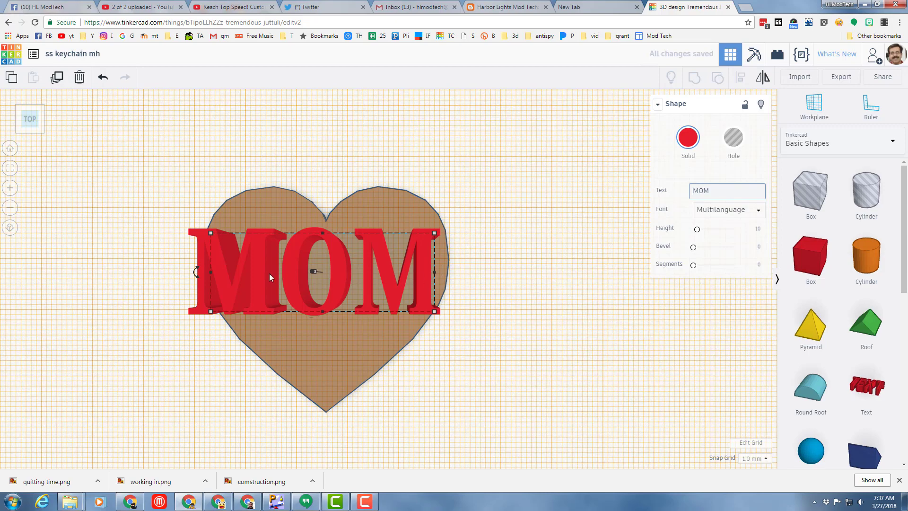
{"action": "mouse_move", "coordinate": [211, 272]}
{"action": "left_mouse_down"}
{"action": "mouse_move", "coordinate": [238, 269]}
{"action": "mouse_move", "coordinate": [224, 267]}
{"action": "left_mouse_up"}
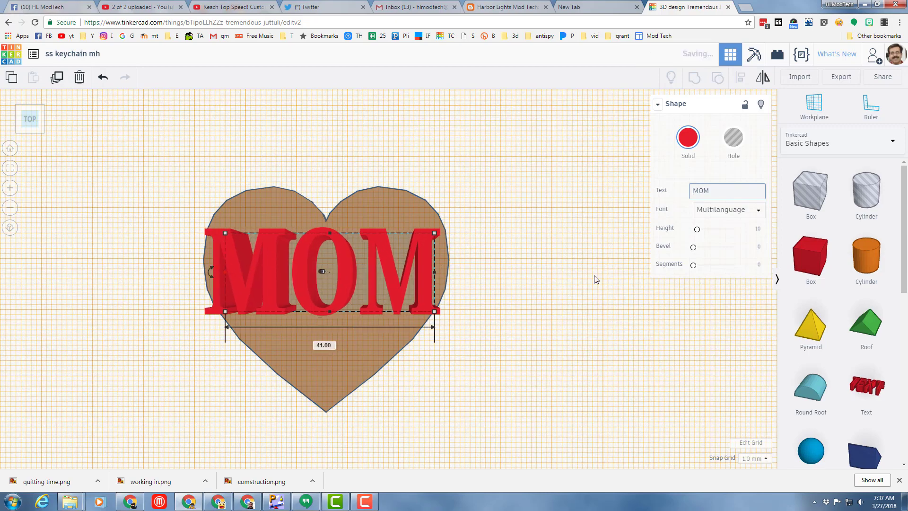
- Try the Serif and Sans Mono fonts on the MOM text and return it to Multilanguage
{"action": "left_click", "coordinate": [703, 213]}
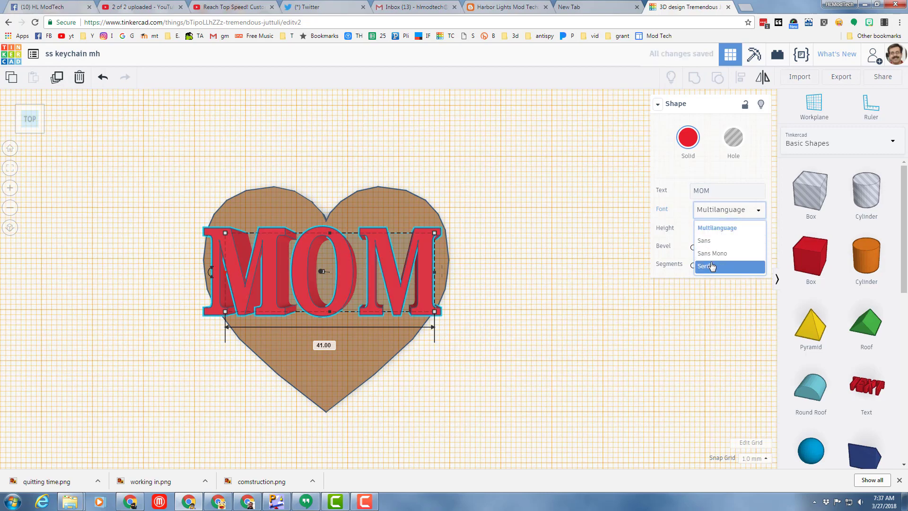
{"action": "left_click", "coordinate": [710, 267]}
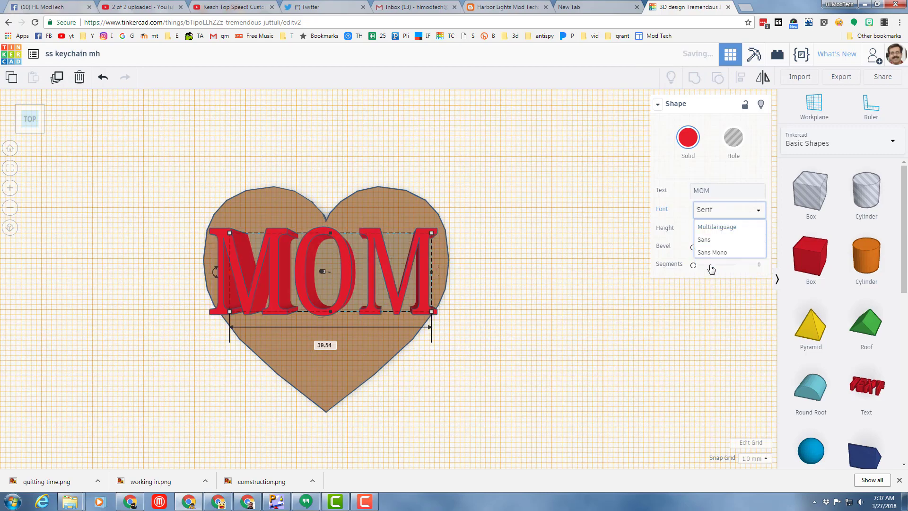
{"action": "left_click", "coordinate": [723, 213]}
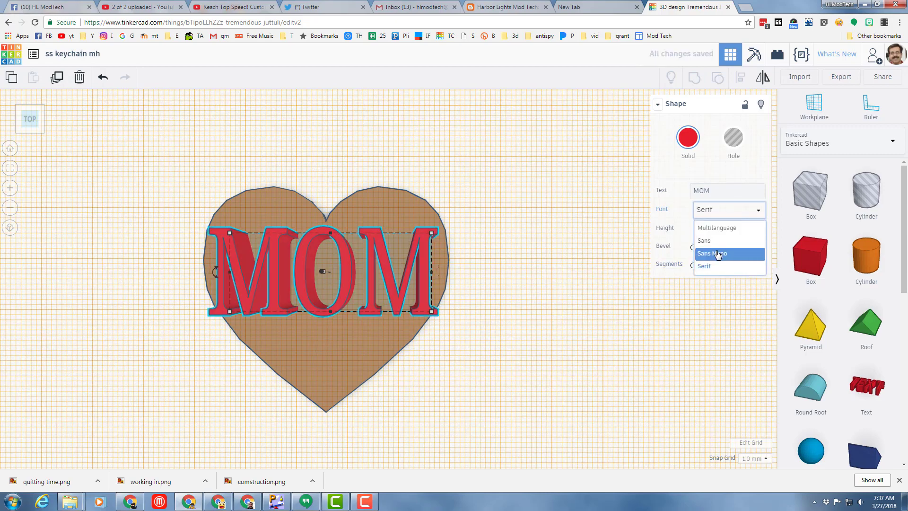
{"action": "left_click", "coordinate": [714, 252]}
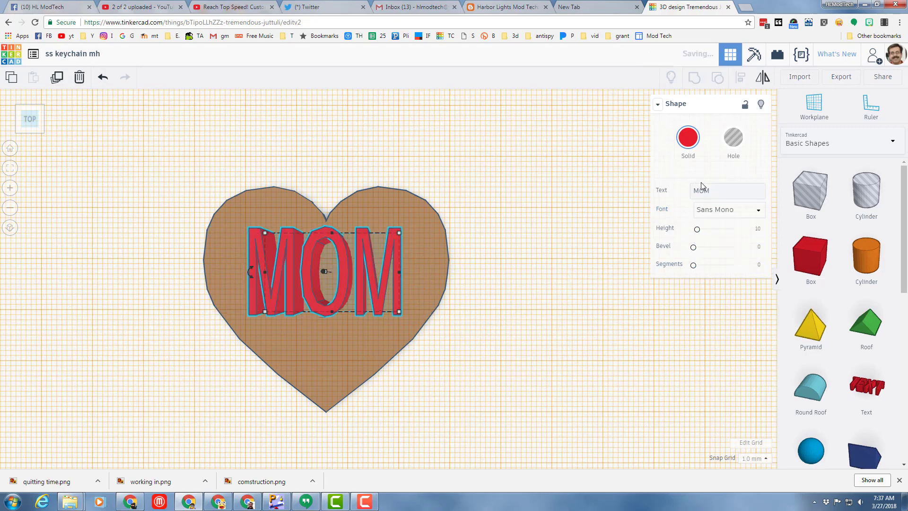
{"action": "left_click", "coordinate": [720, 210]}
{"action": "left_click", "coordinate": [718, 229]}
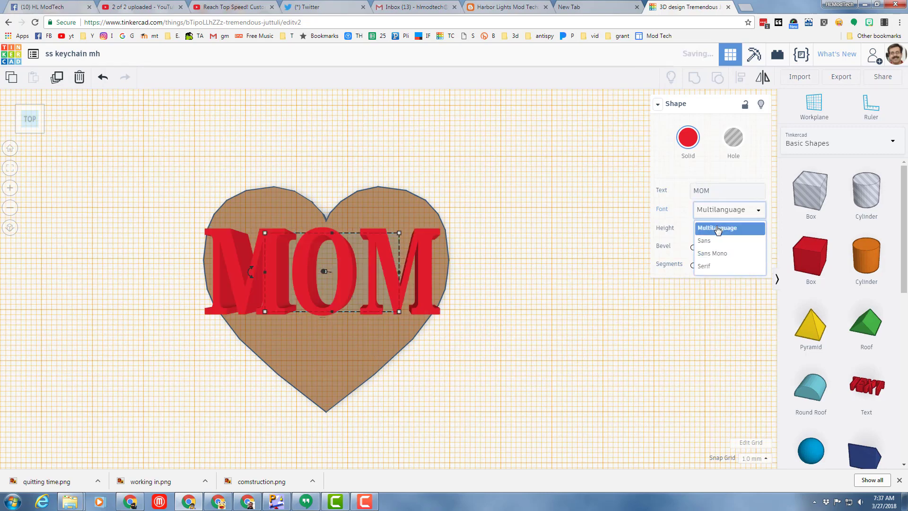
- Set the MOM text's height to 1 mm
{"action": "left_click", "coordinate": [27, 132]}
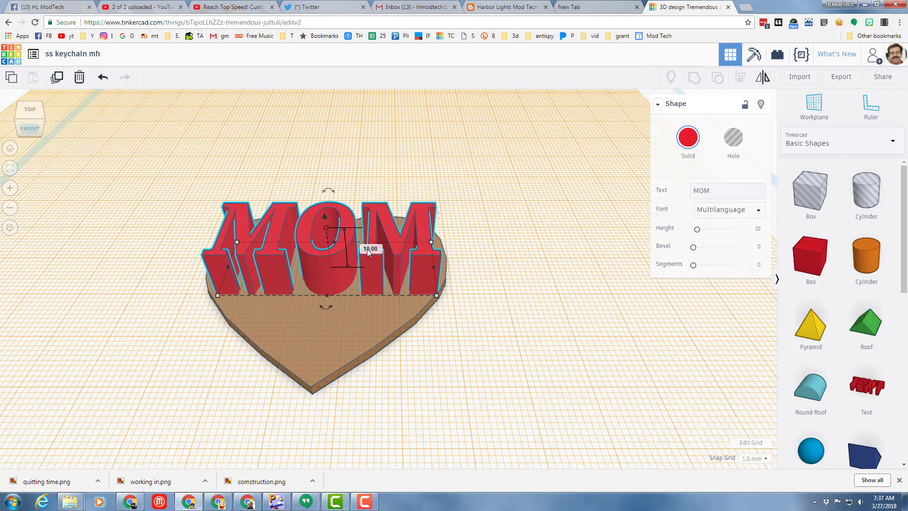
{"action": "left_click", "coordinate": [367, 247]}
{"action": "key", "text": "BackSpace"}
{"action": "type", "text": "1"}
{"action": "key", "text": "Return"}
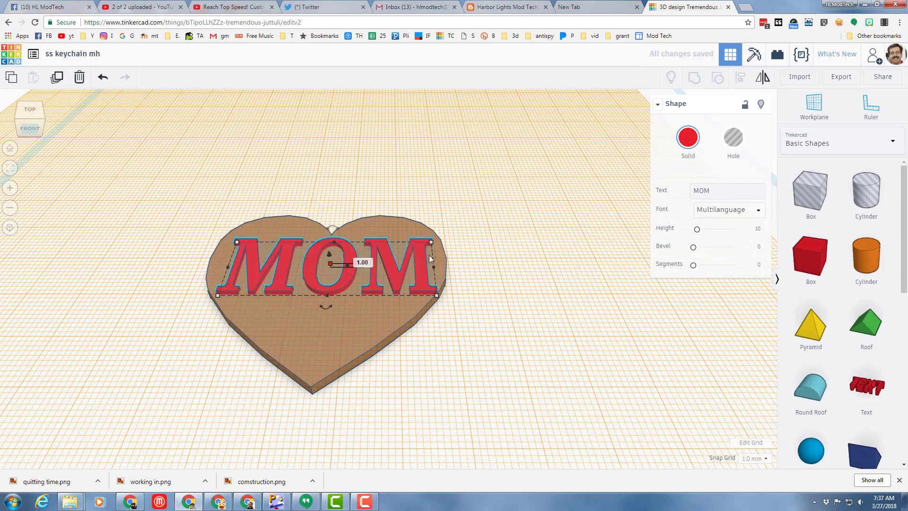
- Reset the workplane from the heart's top face to the original base plane
{"action": "left_click", "coordinate": [163, 191]}
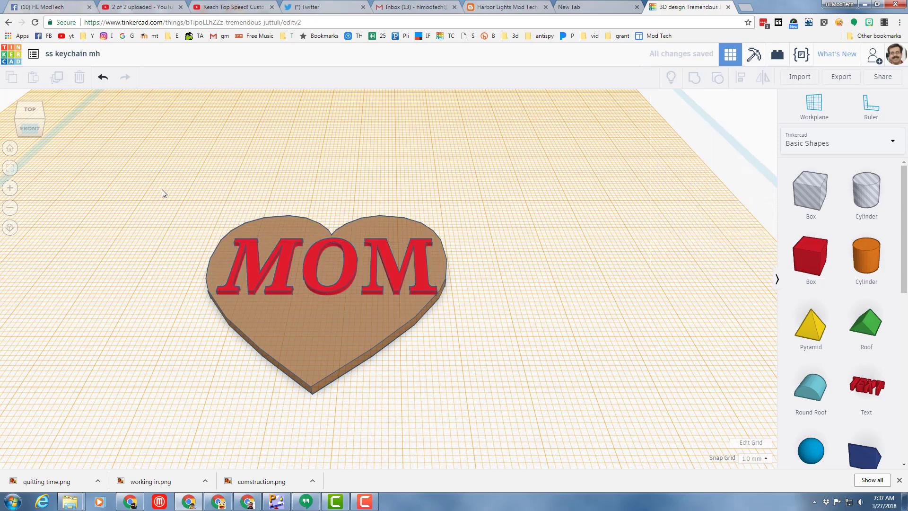
{"action": "key", "text": "w"}
{"action": "left_click", "coordinate": [61, 152]}
- Align the heart and the MOM text on their centers, both across the width and front to back
{"action": "left_click_drag", "start_coordinate": [154, 175], "coordinate": [463, 433]}
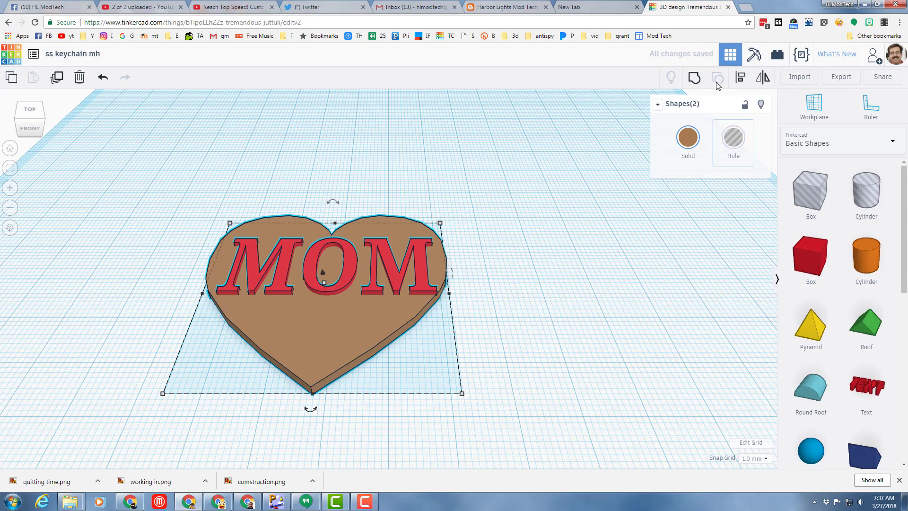
{"action": "left_click", "coordinate": [741, 79]}
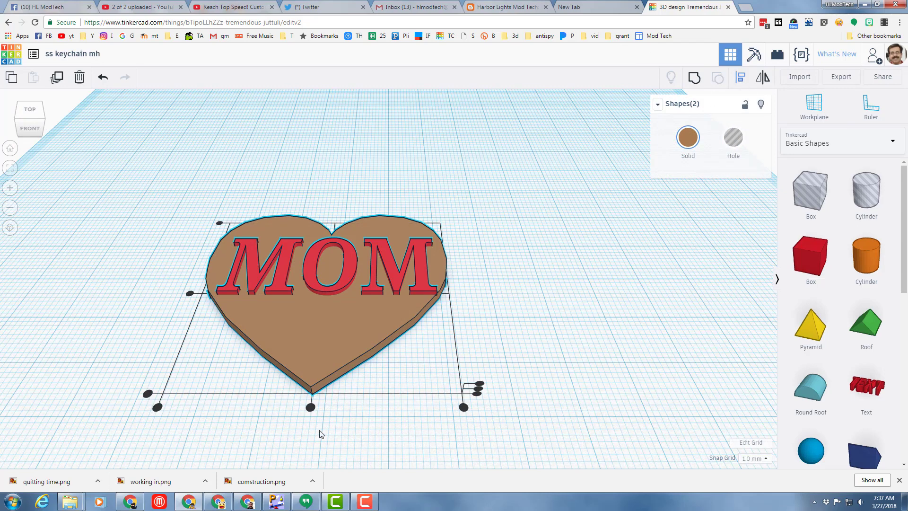
{"action": "left_click", "coordinate": [310, 407]}
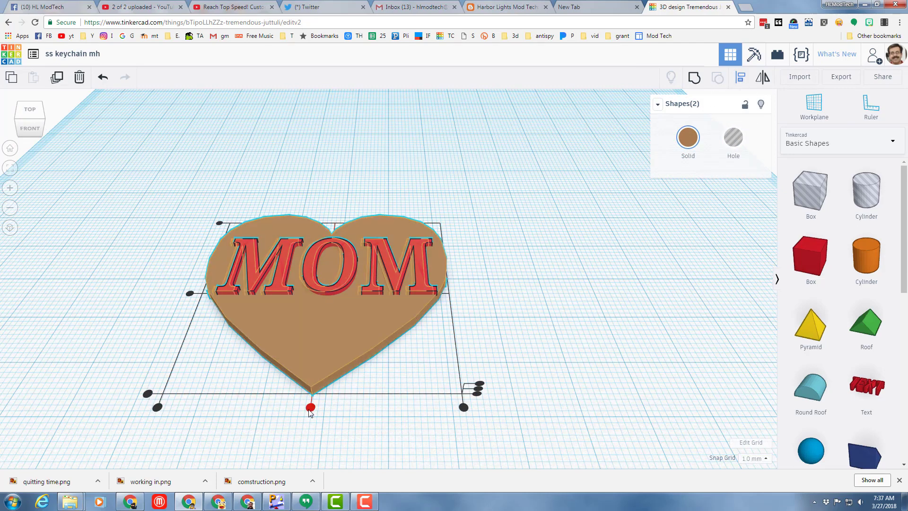
{"action": "left_click", "coordinate": [188, 301]}
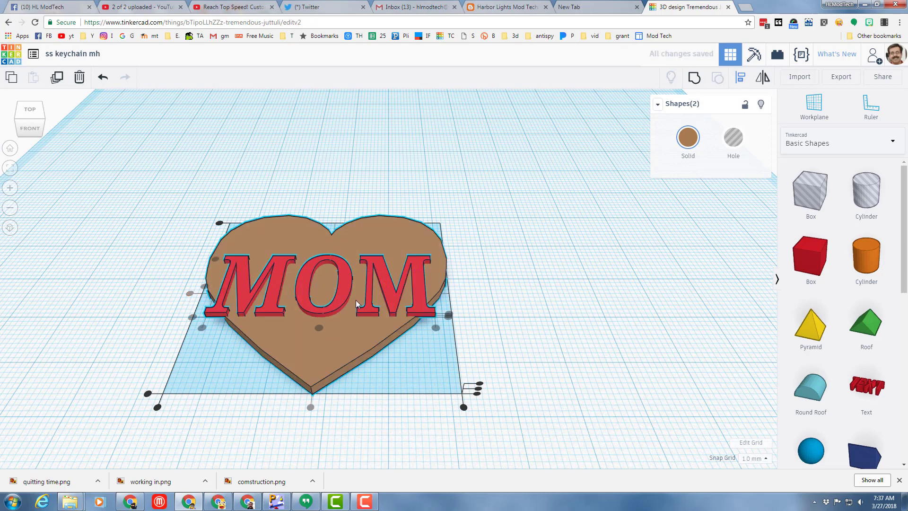
{"action": "key", "text": "Escape"}
- Nudge the MOM text back from the heart's center until it sits across the lobes just below the notch
{"action": "left_click", "coordinate": [345, 296]}
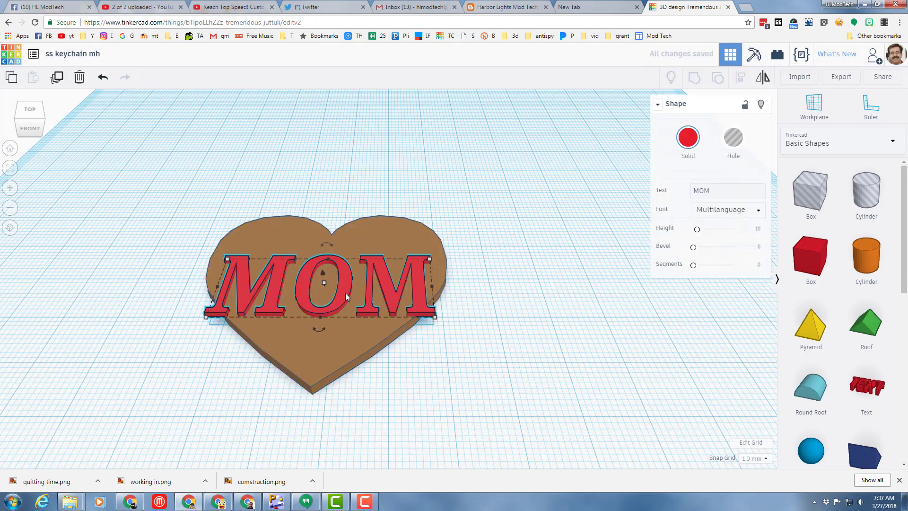
{"action": "key", "text": "Up"}
{"action": "key", "text": "Up"}
{"action": "key", "text": "Up"}
{"action": "key", "text": "Up"}
{"action": "key", "text": "Up"}
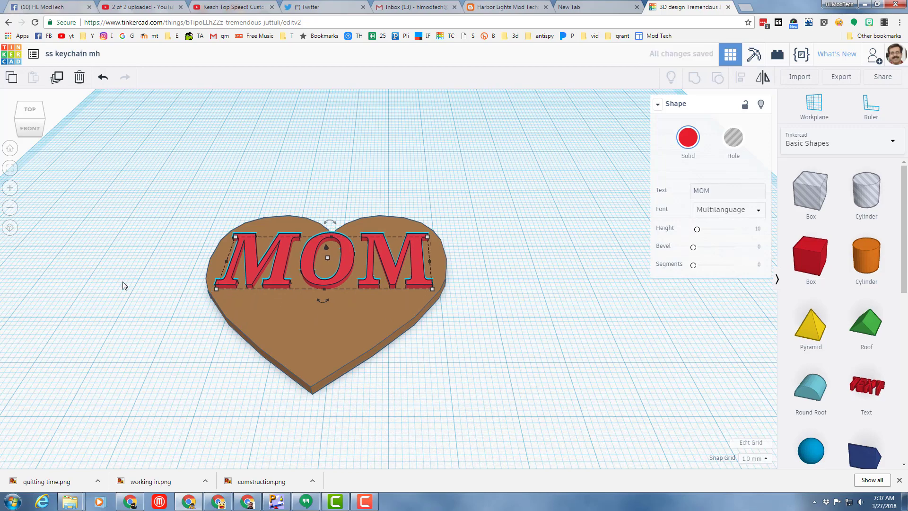
{"action": "mouse_move", "coordinate": [110, 363]}
{"action": "right_mouse_down"}
{"action": "mouse_move", "coordinate": [110, 381]}
{"action": "mouse_move", "coordinate": [109, 368]}
{"action": "right_mouse_up"}
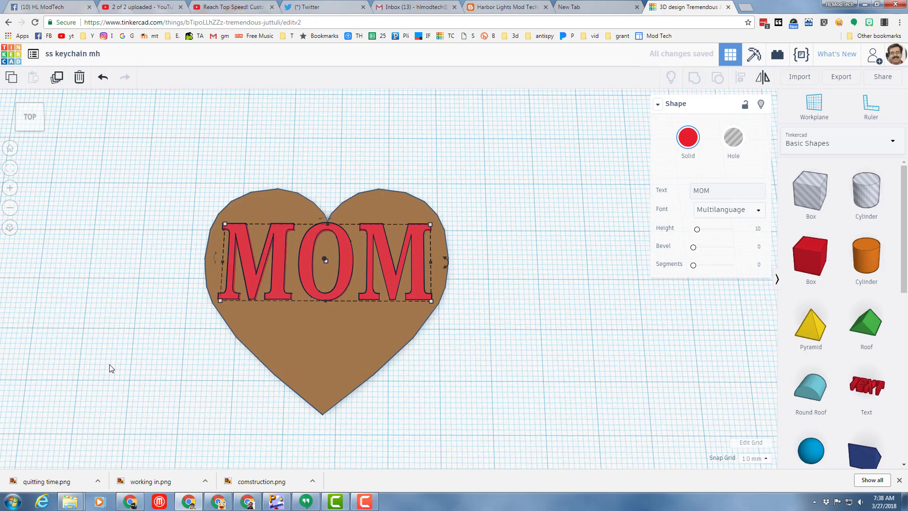
{"action": "key", "text": "Down"}
{"action": "key", "text": "Down"}
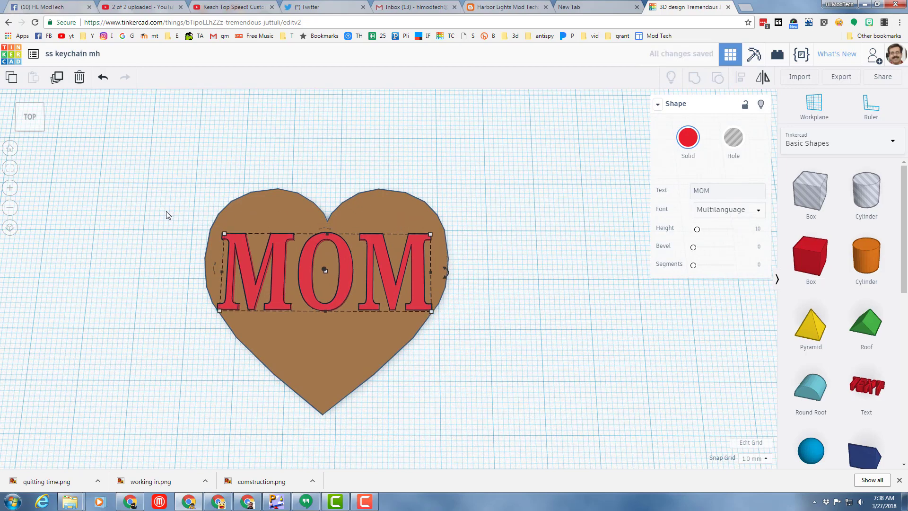
- Group the heart and the MOM text into one solid shape
{"action": "left_click_drag", "start_coordinate": [144, 208], "coordinate": [452, 386]}
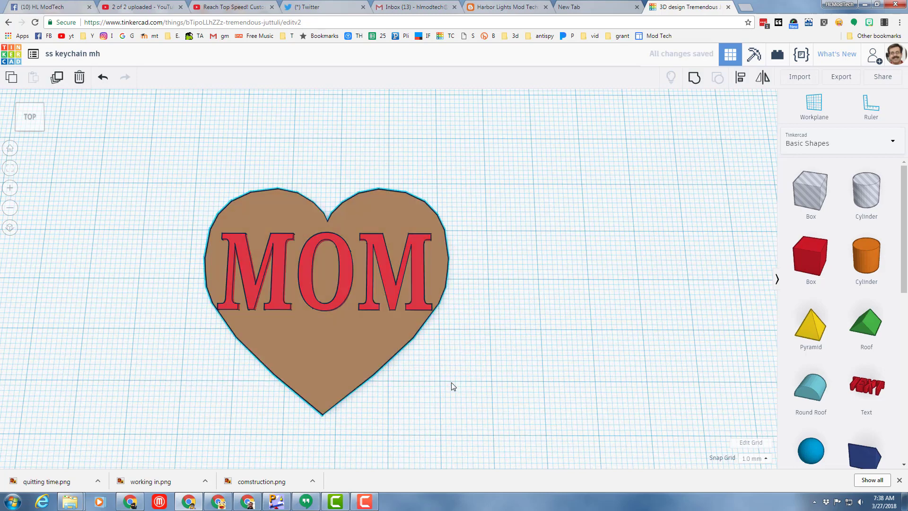
{"action": "left_click", "coordinate": [693, 78]}
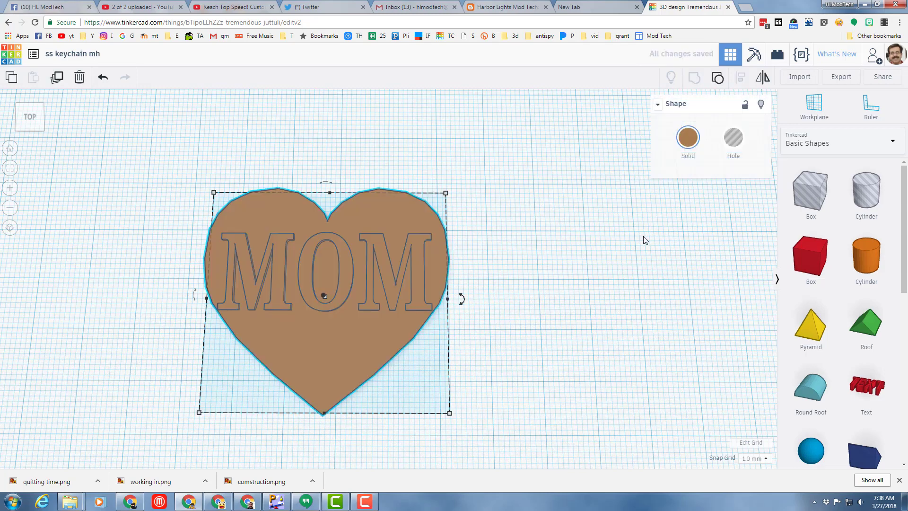
{"action": "right_click_drag", "start_coordinate": [505, 300], "coordinate": [401, 227]}
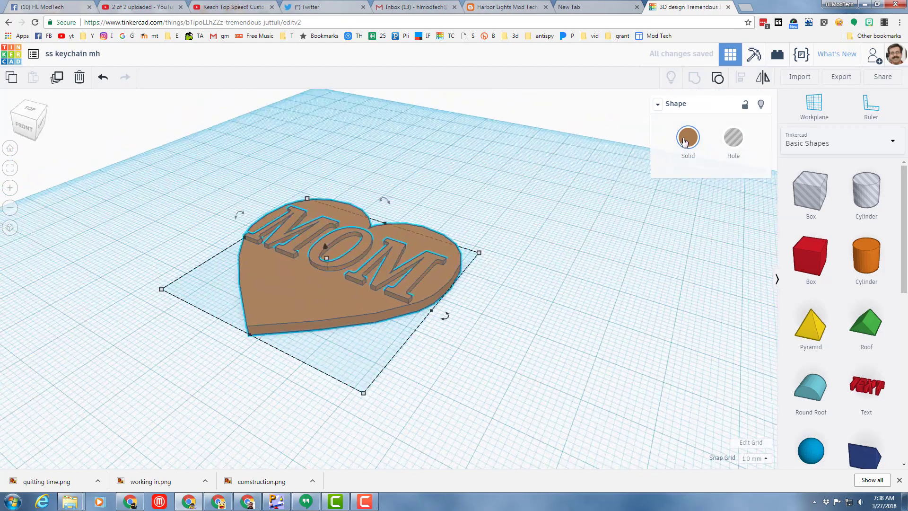
- Recolor the grouped heart and MOM shape with the light pink preset
{"action": "left_click", "coordinate": [687, 138]}
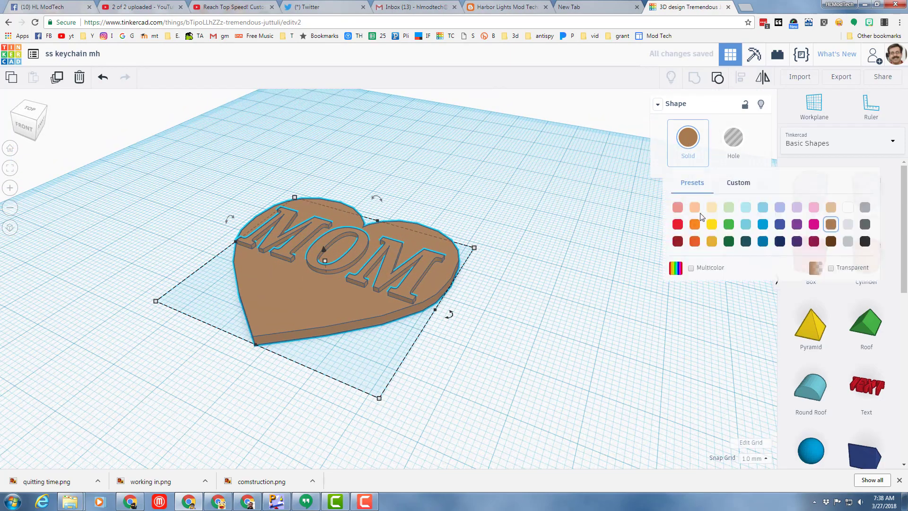
{"action": "left_click", "coordinate": [813, 207]}
- Add a cylinder hole, shrink it to key-ring size, and position it on the heart's right lobe above the last M
{"action": "right_click_drag", "start_coordinate": [430, 196], "coordinate": [509, 241]}
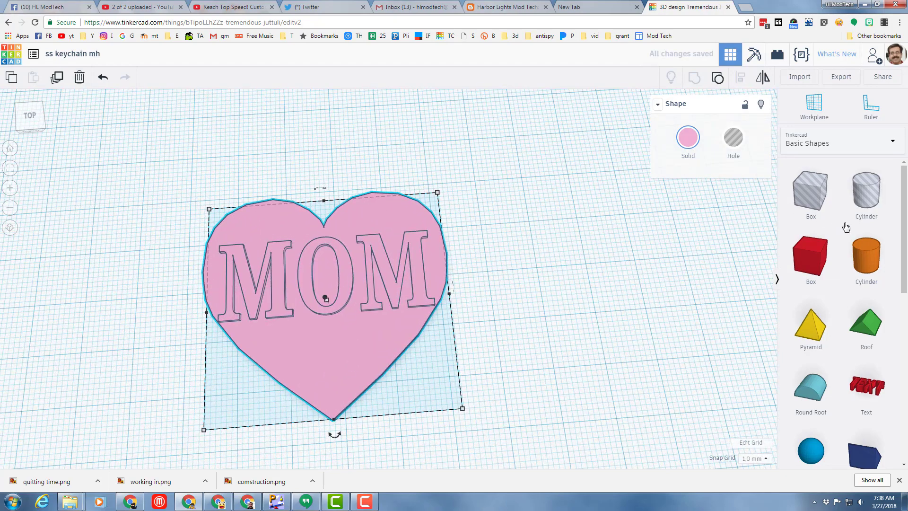
{"action": "left_click_drag", "start_coordinate": [868, 192], "coordinate": [370, 179]}
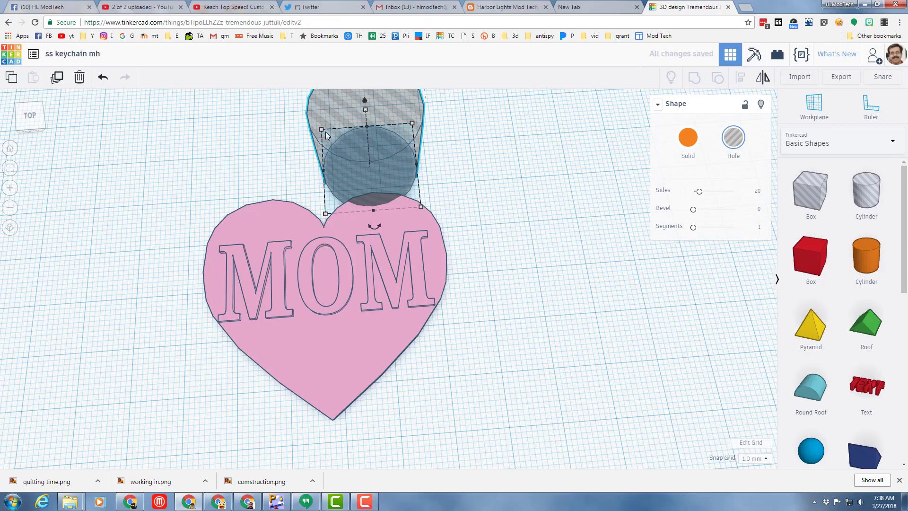
{"action": "mouse_move", "coordinate": [323, 131]}
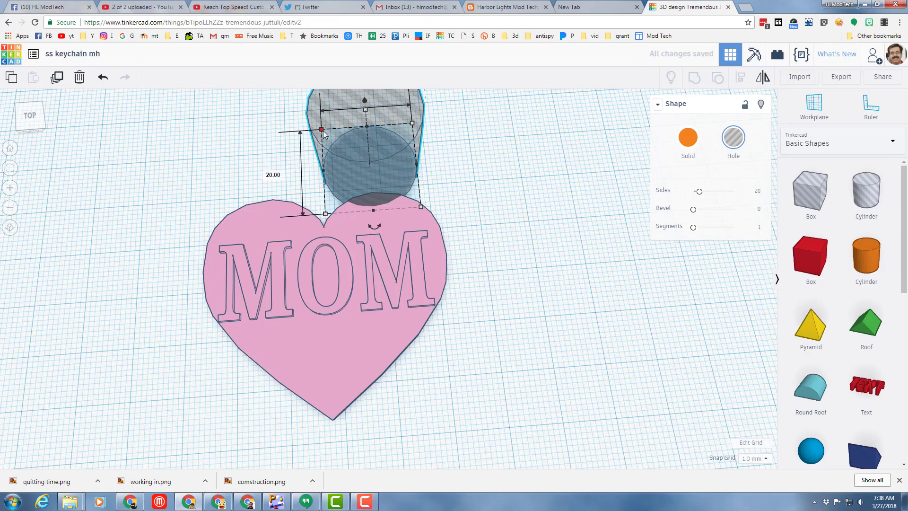
{"action": "left_click_drag", "start_coordinate": [360, 152], "coordinate": [386, 216]}
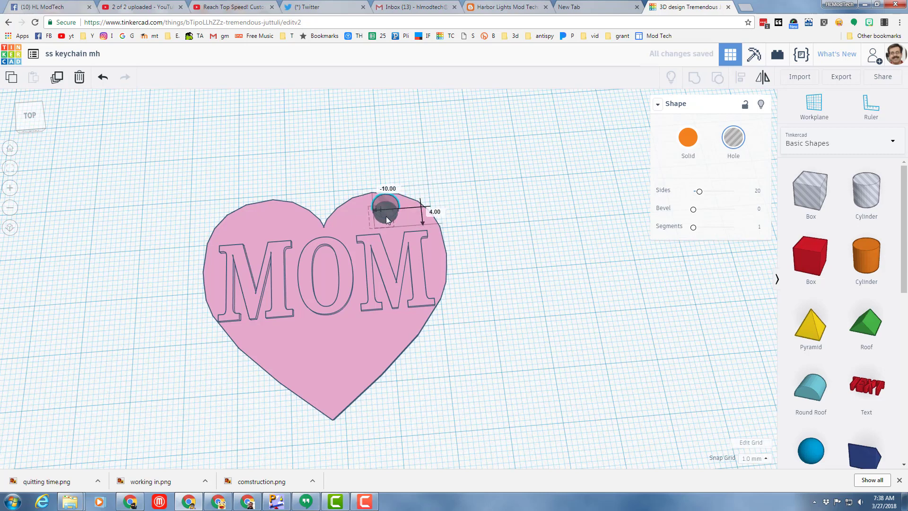
- Group the small cylinder hole with the heart to cut the key-ring opening through the lobe
{"action": "left_click_drag", "start_coordinate": [323, 162], "coordinate": [442, 210]}
{"action": "key", "text": "ctrl+g"}
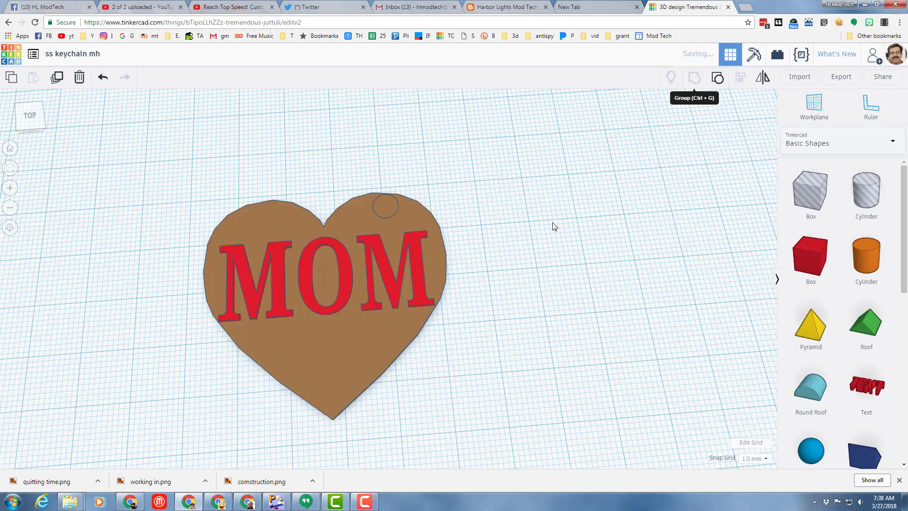
{"action": "right_click_drag", "start_coordinate": [467, 295], "coordinate": [540, 262]}
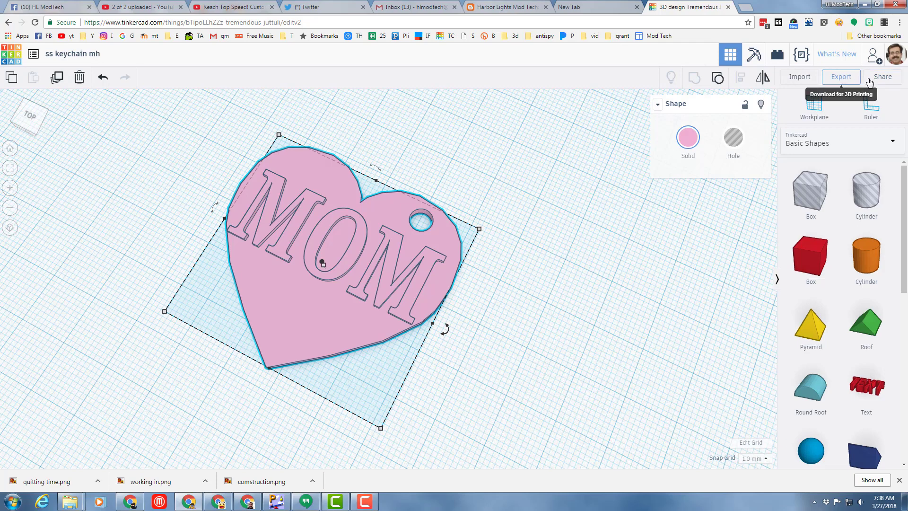
- Review the download formats offered for exporting the selected keychain, and close them without downloading
{"action": "left_click", "coordinate": [846, 79]}
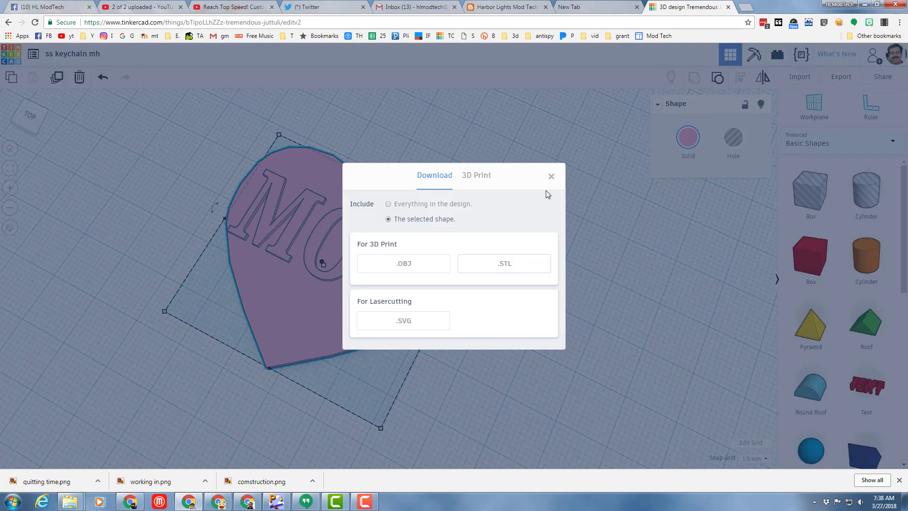
{"action": "left_click", "coordinate": [551, 177]}
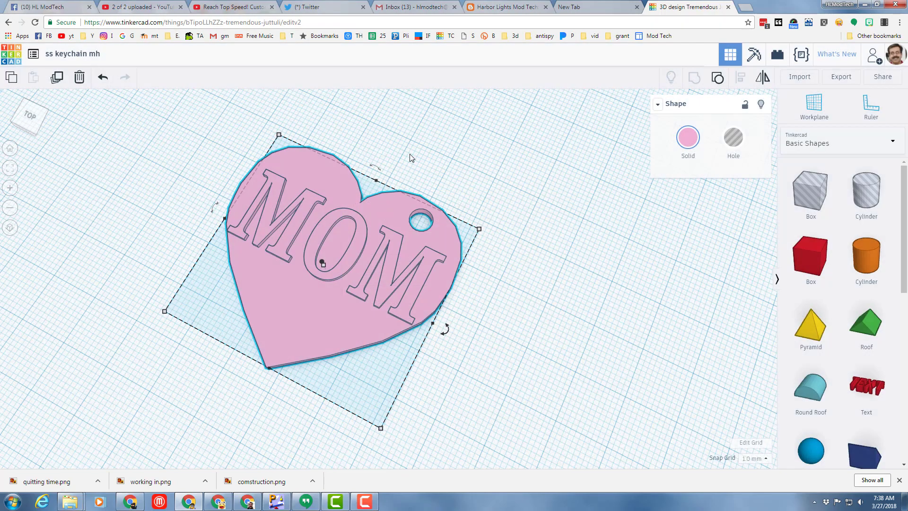